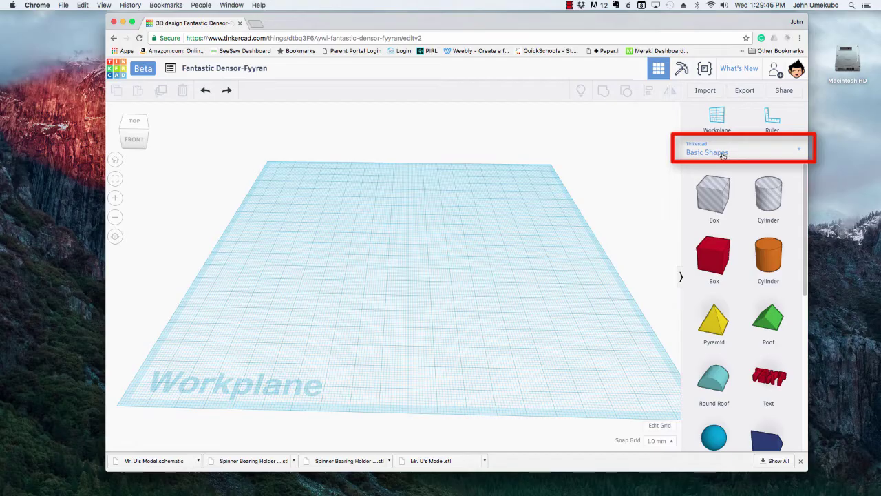
- Switch the shape library to Featured Shape Generators and scroll down to the Metric gear
left_click(723, 152)
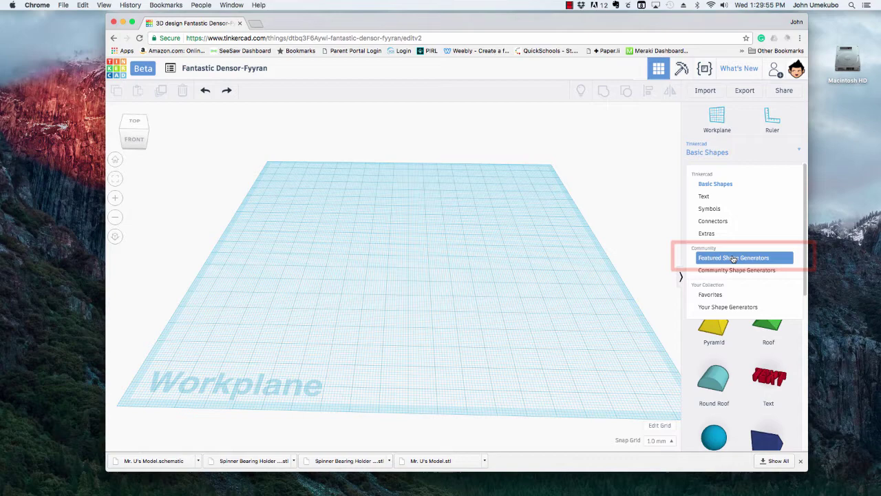
left_click(733, 258)
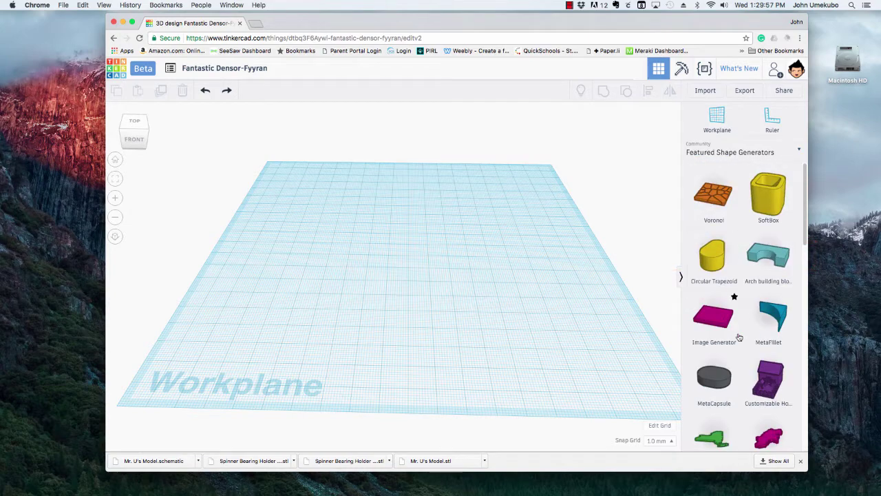
scroll(739, 337, "down", 10)
scroll(739, 337, "down", 10)
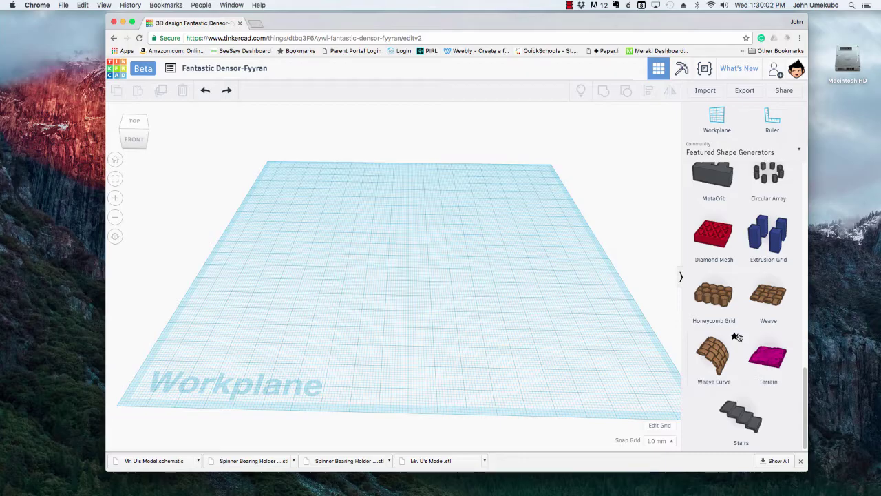
scroll(736, 335, "up", 8)
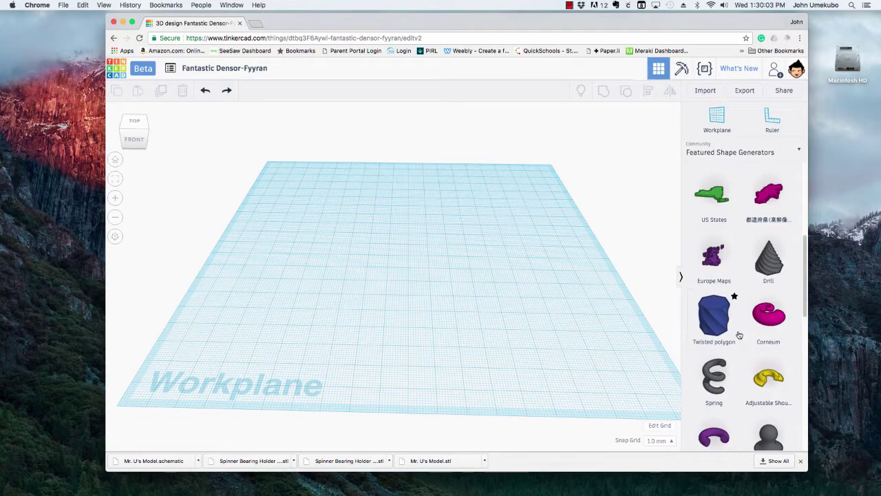
scroll(738, 323, "down", 4)
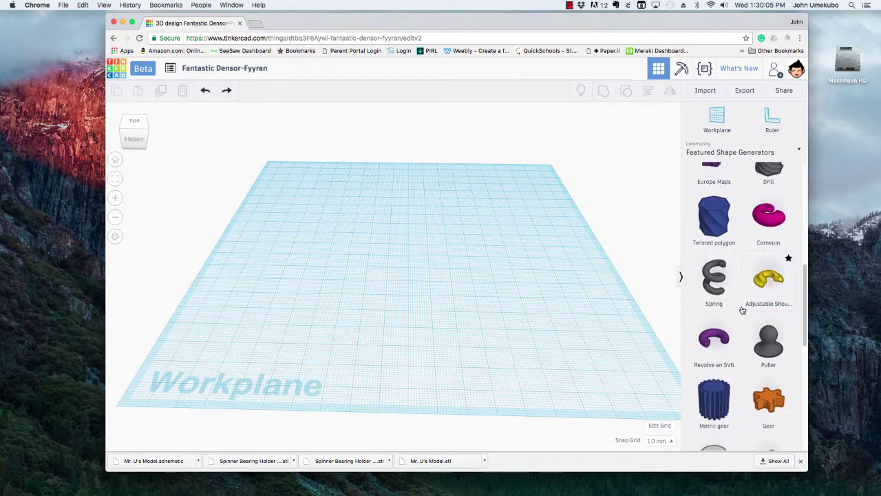
scroll(739, 313, "down", 1)
scroll(739, 312, "down", 1)
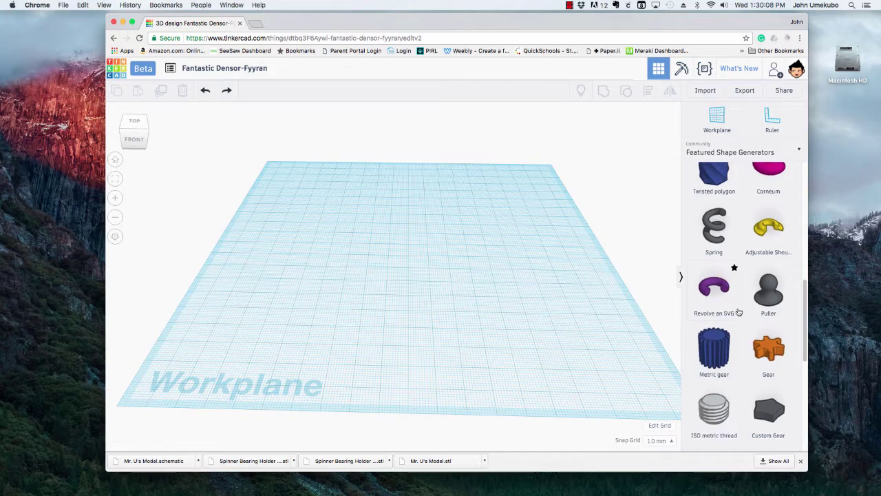
scroll(738, 313, "down", 2)
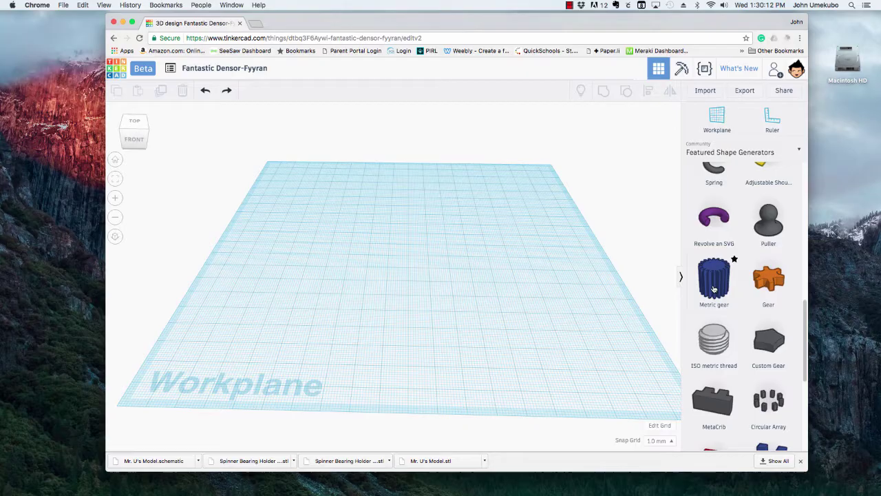
- Place a Metric gear on the workplane and scale it to about 44.5 x 45 mm
left_click_drag(577, 277, 417, 284)
mouse_move(418, 296)
right_mouse_down()
mouse_move(340, 295)
mouse_move(460, 309)
mouse_move(443, 291)
mouse_move(427, 311)
right_mouse_up()
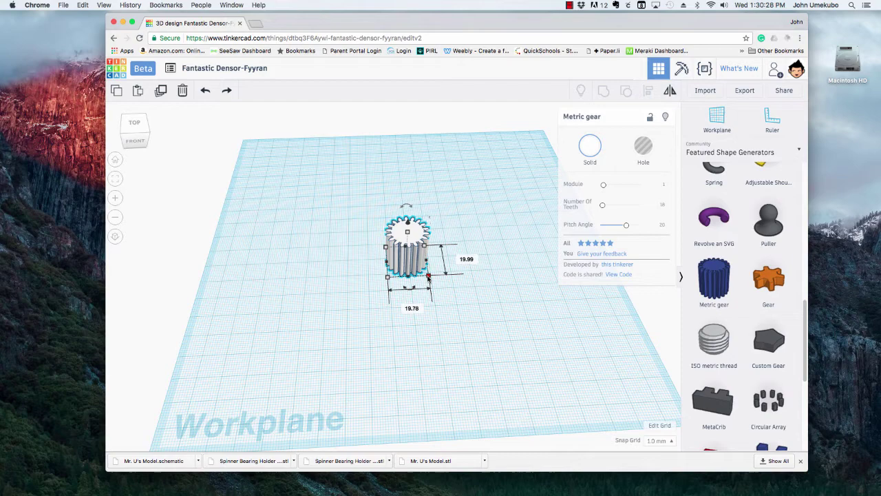
left_click_drag(428, 276, 490, 316)
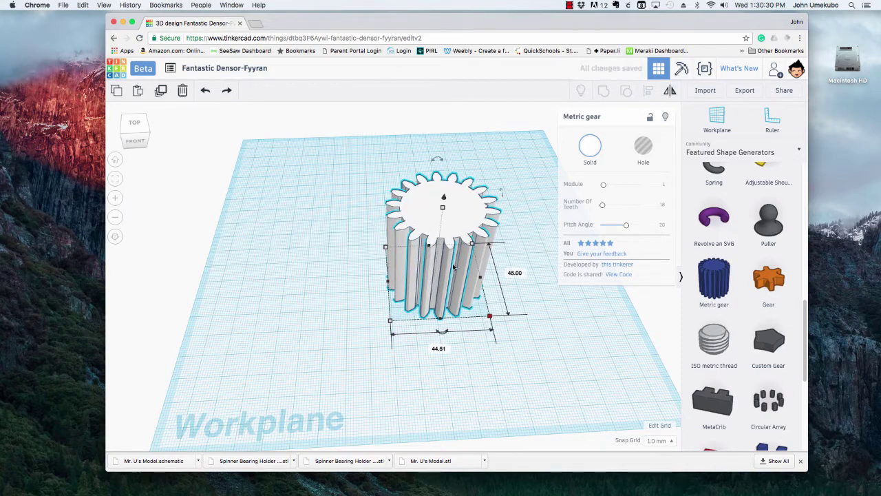
- Shift the gear slightly left and lower its height to 9 mm
left_click_drag(453, 267, 411, 270)
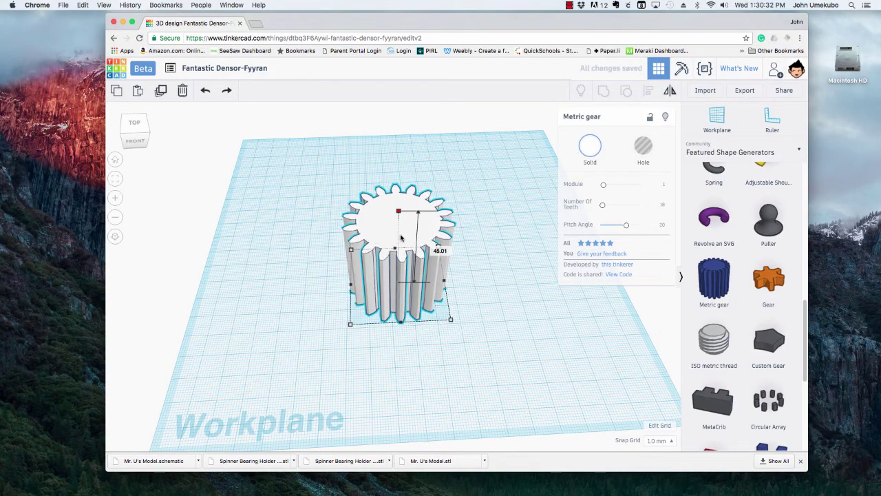
left_click_drag(400, 237, 403, 286)
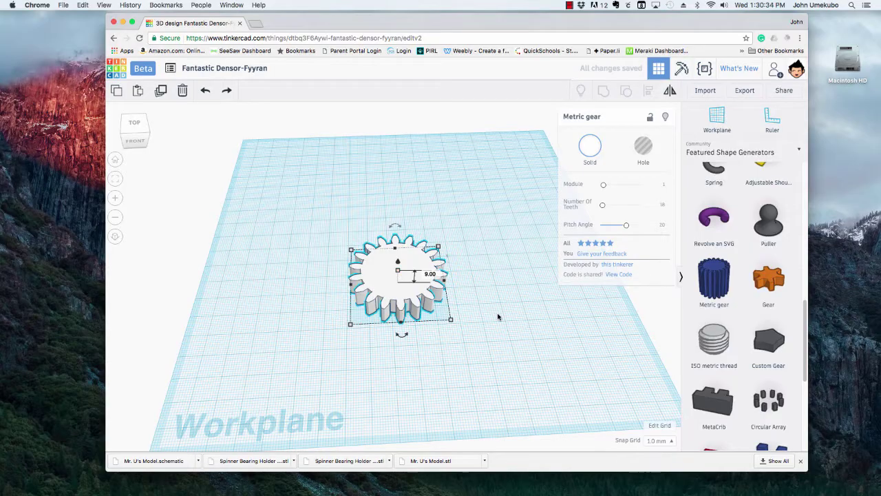
right_click_drag(499, 316, 530, 289)
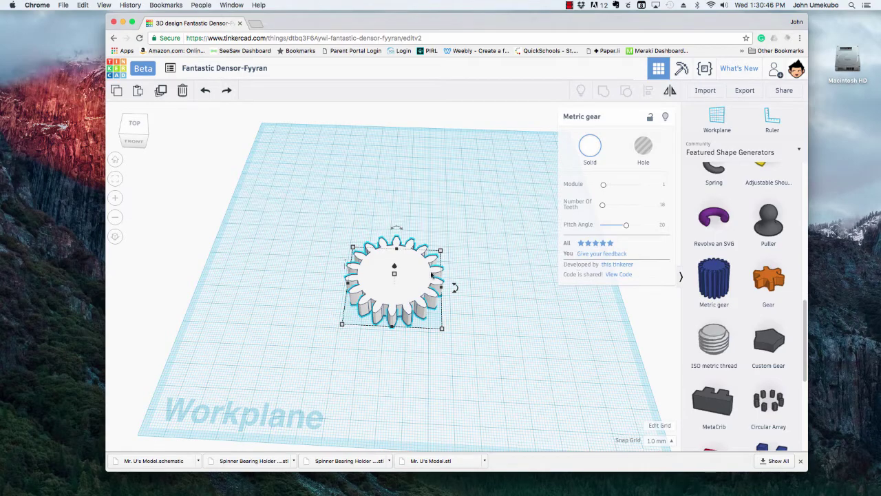
- Move the gear up and right, then set its Number of Teeth to 24
left_click_drag(419, 276, 439, 260)
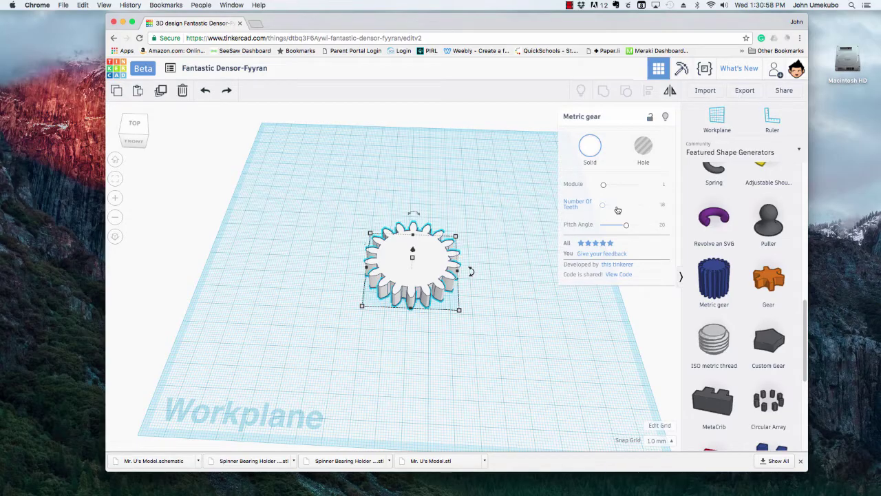
left_click_drag(602, 209, 601, 207)
left_click(663, 204)
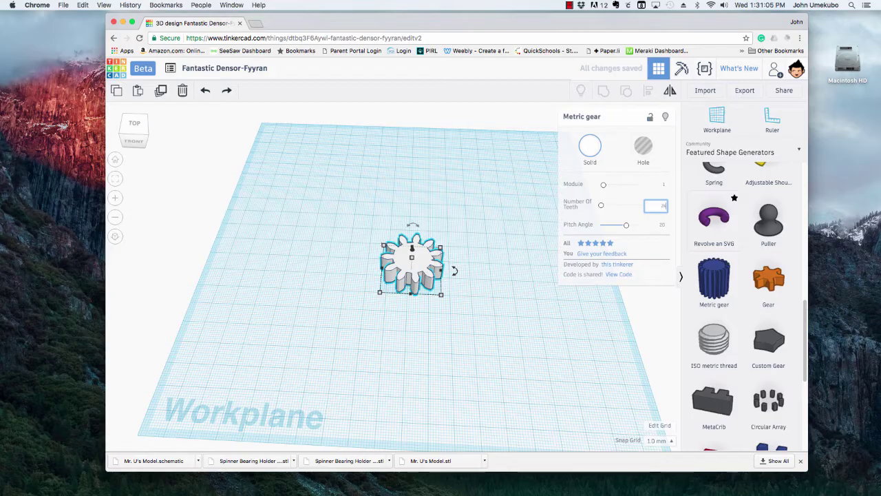
key("Return")
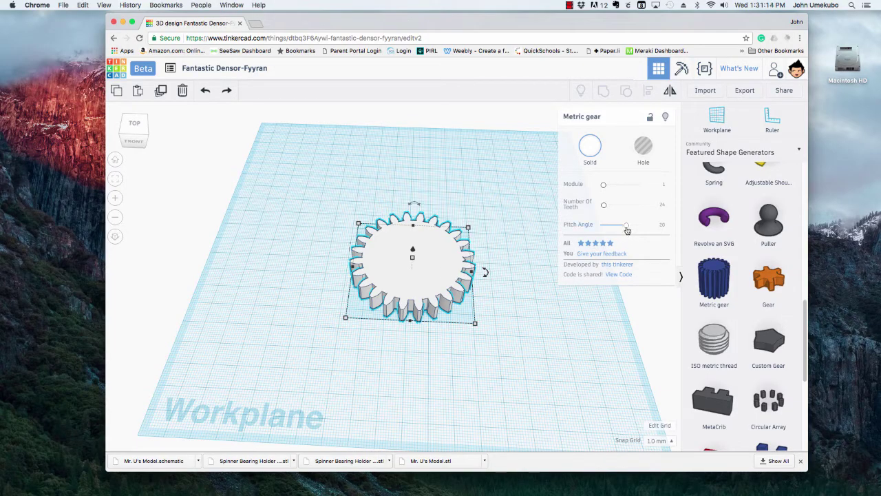
- Try other values on the gear's Pitch Angle slider, keeping it at 20
left_click_drag(626, 225, 612, 227)
scroll(445, 337, "up", 3)
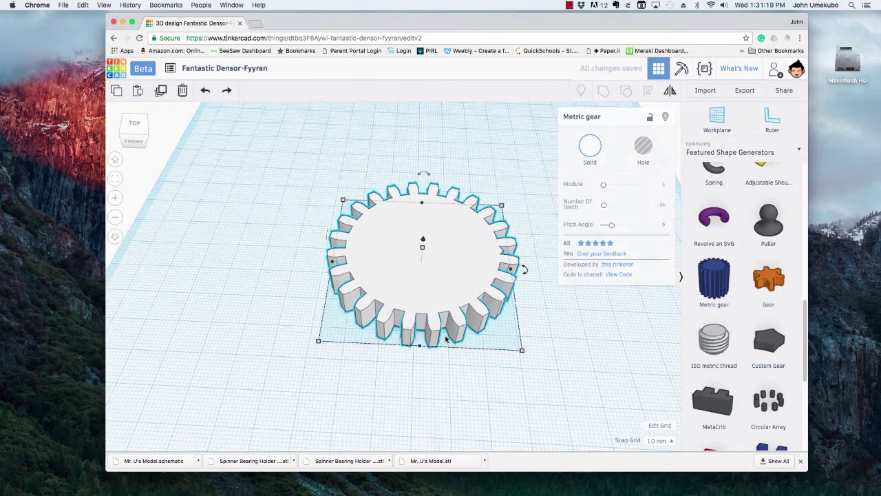
scroll(445, 338, "up", 3)
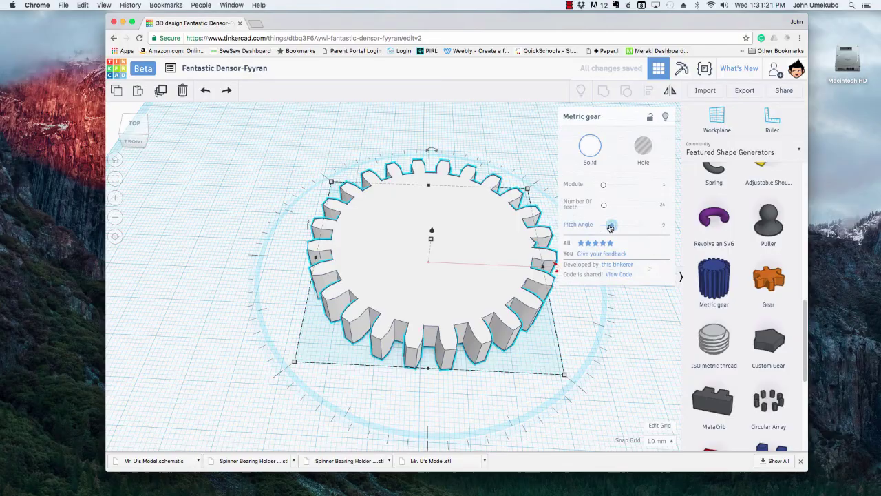
left_click_drag(609, 227, 626, 227)
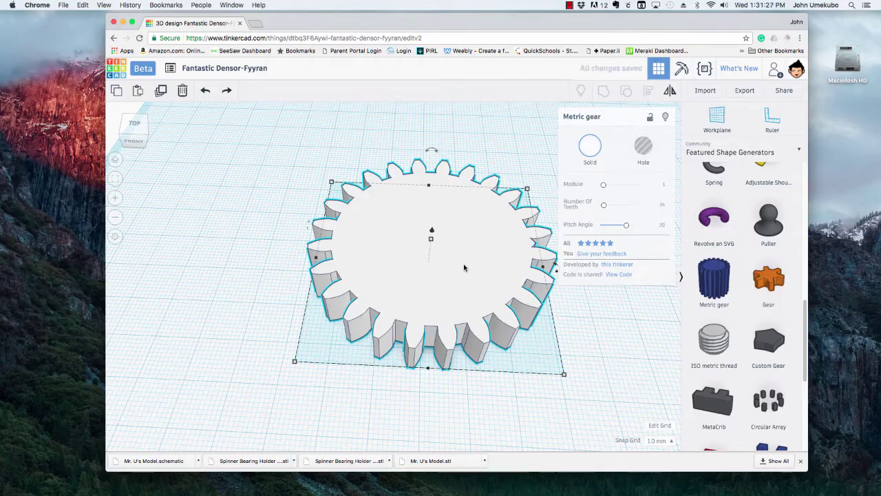
- Move the gear toward the back-left of the workplane, about 35 mm and 28 mm
left_click_drag(438, 257, 393, 242)
mouse_move(540, 332)
right_mouse_down()
mouse_move(511, 289)
mouse_move(536, 329)
right_mouse_up()
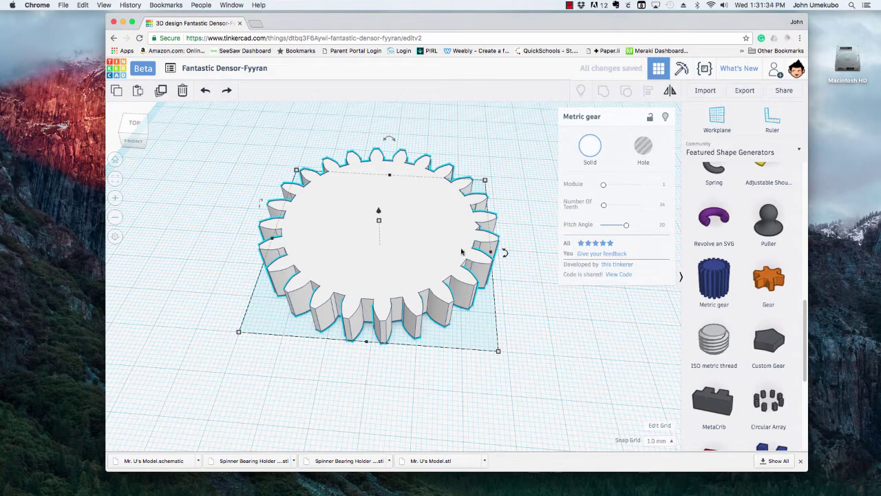
right_click_drag(471, 249, 489, 354)
left_click_drag(448, 247, 304, 159)
- Drop a Circular Array of eight square blocks onto the workplane and zoom to fit
left_click(569, 369)
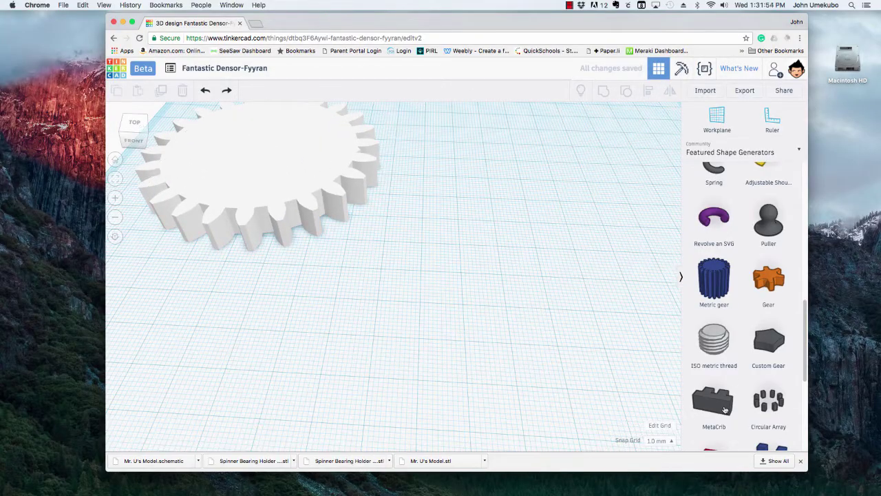
left_click_drag(757, 397, 554, 263)
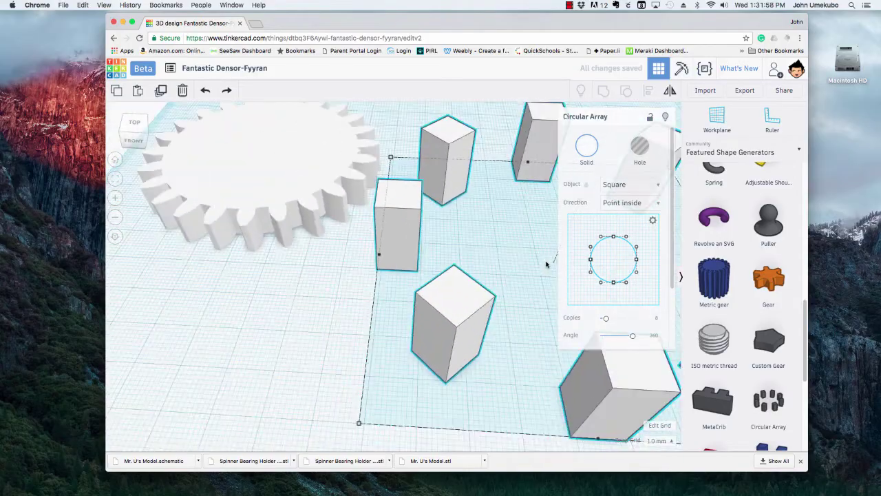
scroll(546, 263, "down", 6)
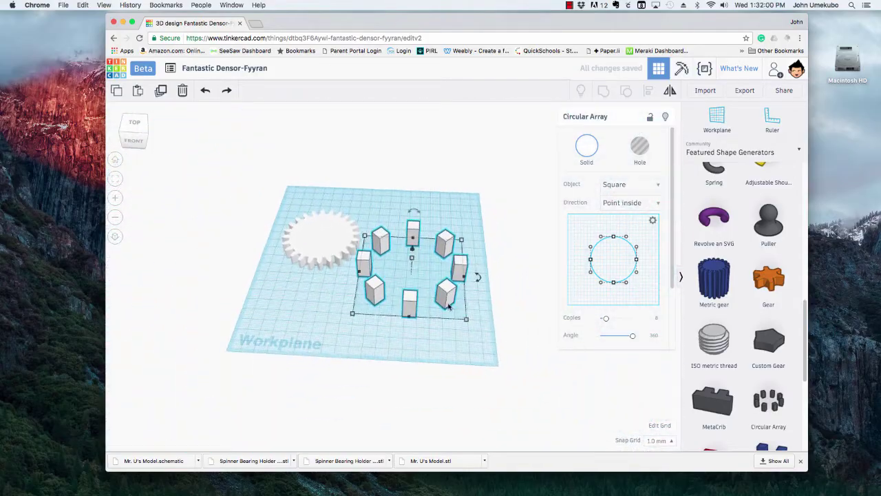
scroll(447, 307, "up", 4)
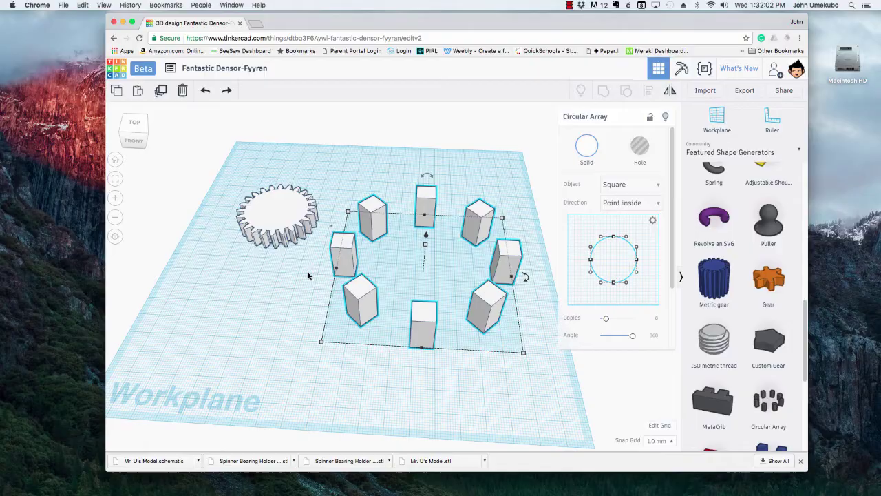
- Move the gear up-left out of the way and shift the block ring slightly left
left_click_drag(279, 217, 271, 183)
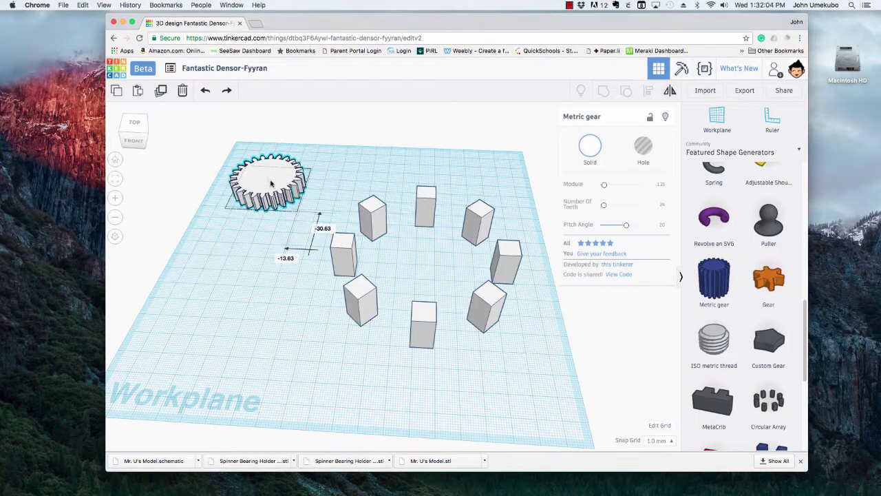
left_click(370, 255)
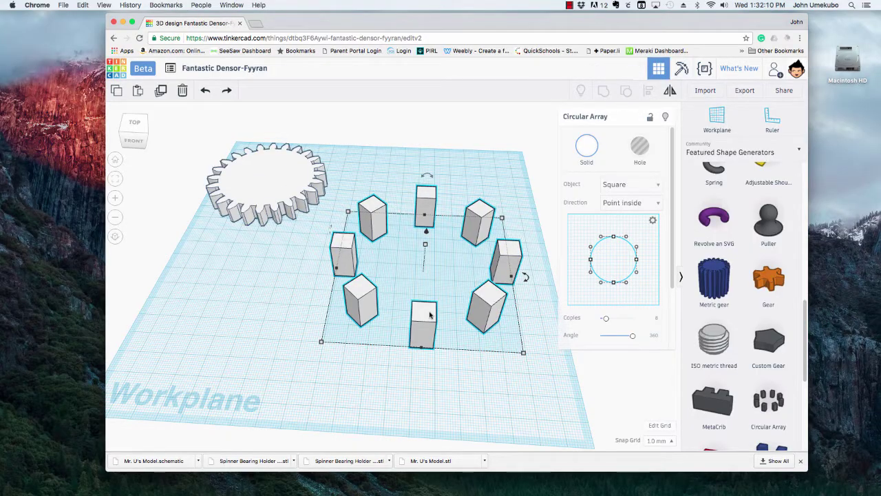
left_click_drag(493, 300, 456, 354)
mouse_move(454, 357)
right_mouse_down()
mouse_move(443, 315)
mouse_move(419, 336)
mouse_move(455, 363)
right_mouse_up()
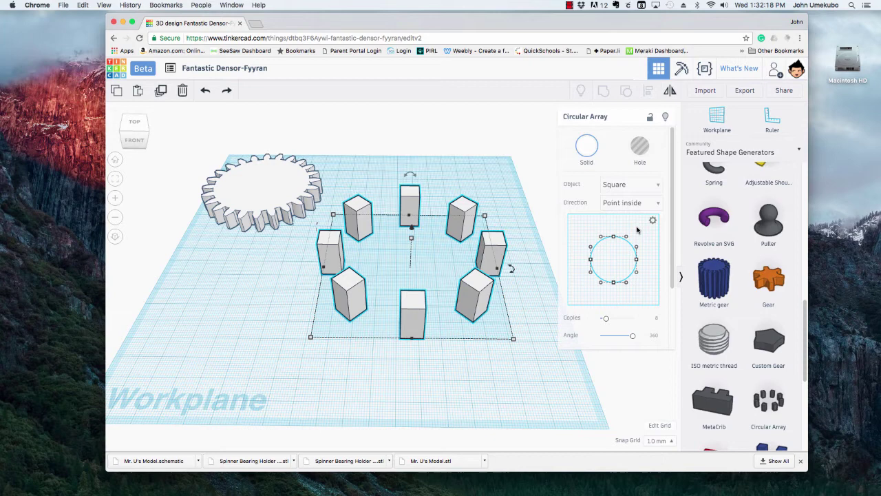
left_click(628, 185)
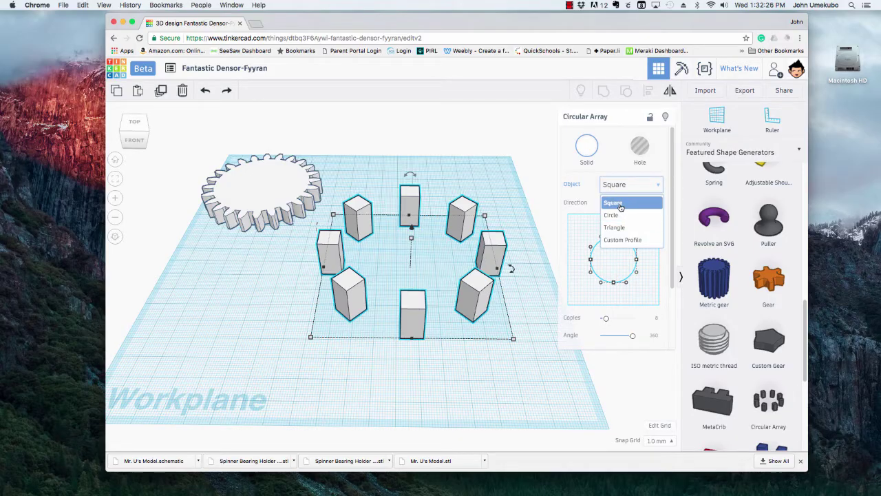
left_click(500, 213)
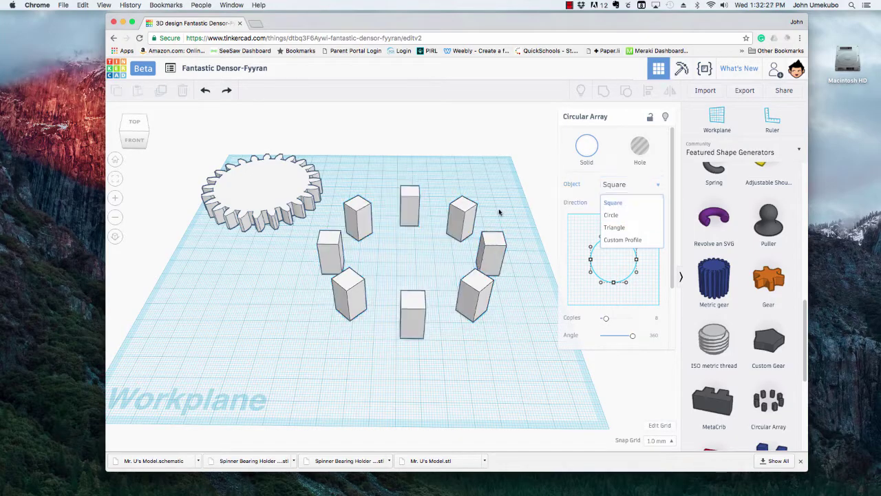
left_click(481, 251)
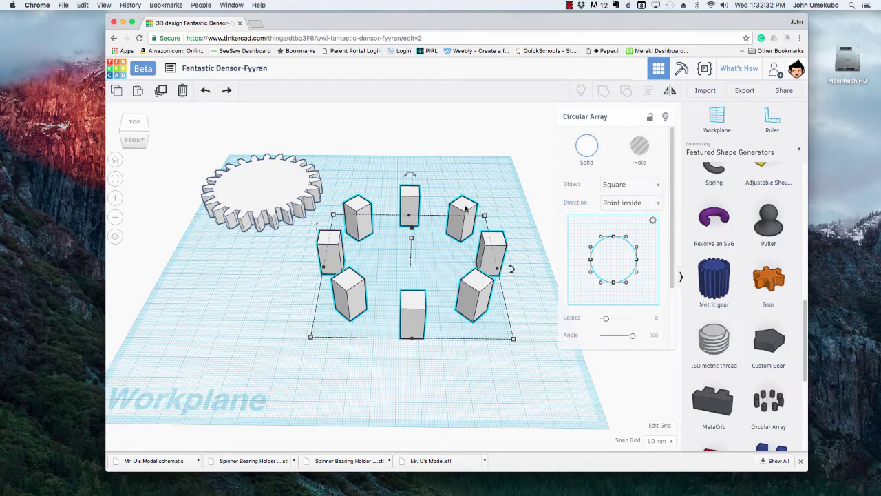
left_click(628, 203)
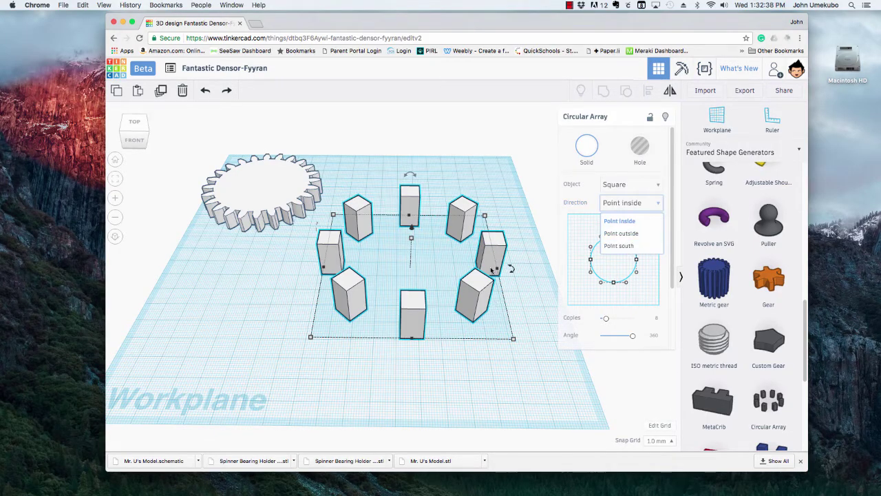
left_click(625, 246)
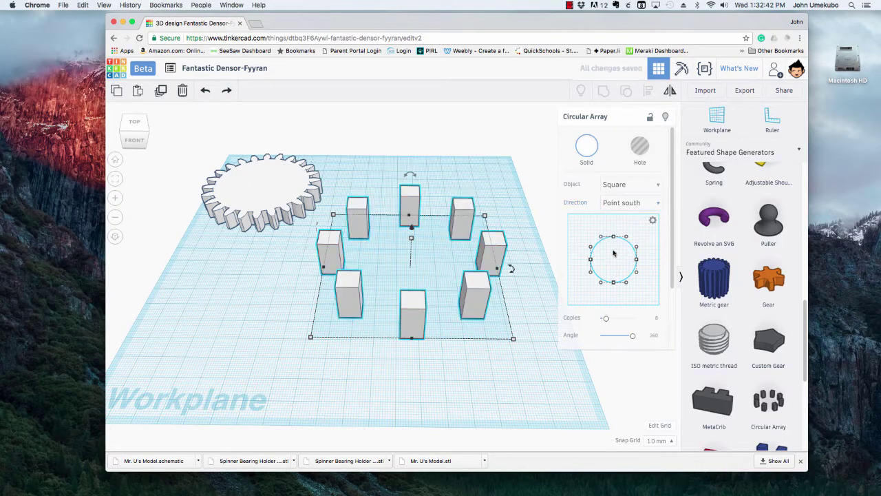
left_click(639, 203)
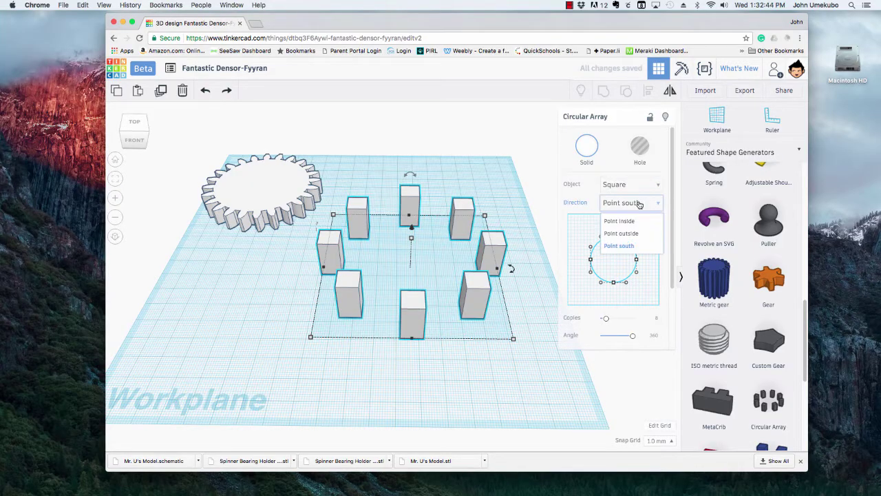
left_click(631, 221)
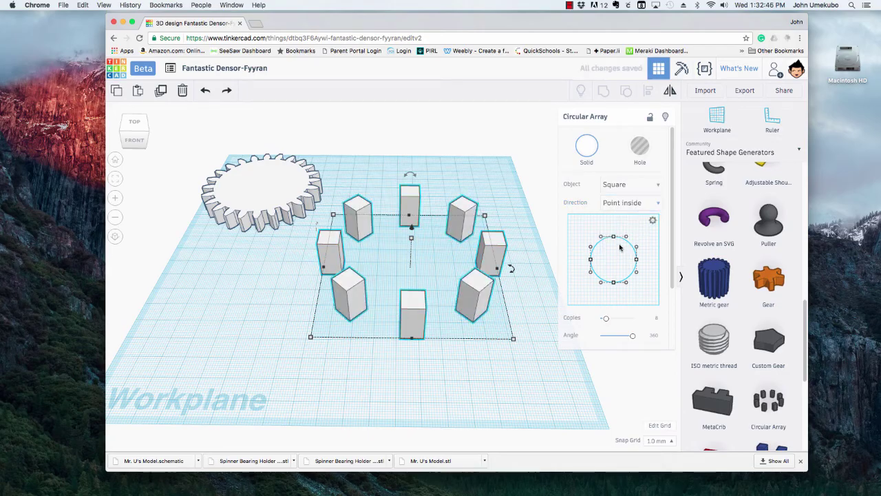
- Set the Circular Array to 5 copies spread evenly over a full 360° angle
left_click_drag(609, 321, 607, 321)
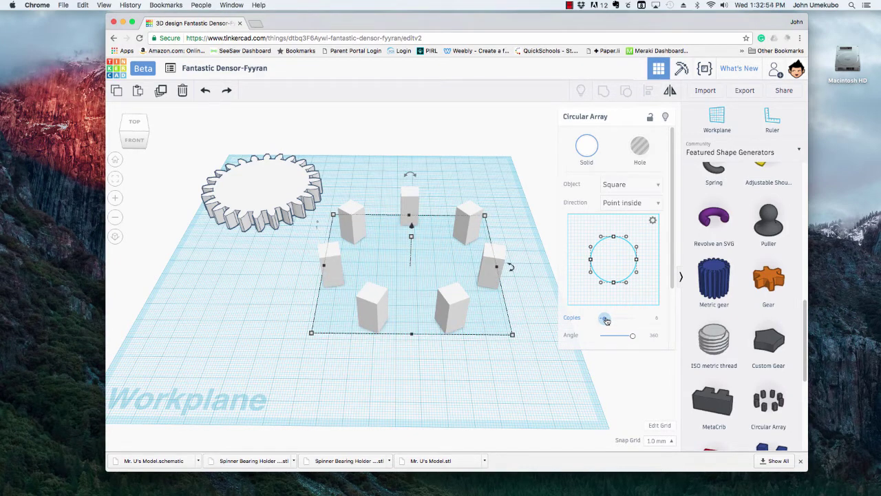
left_click_drag(606, 320, 604, 321)
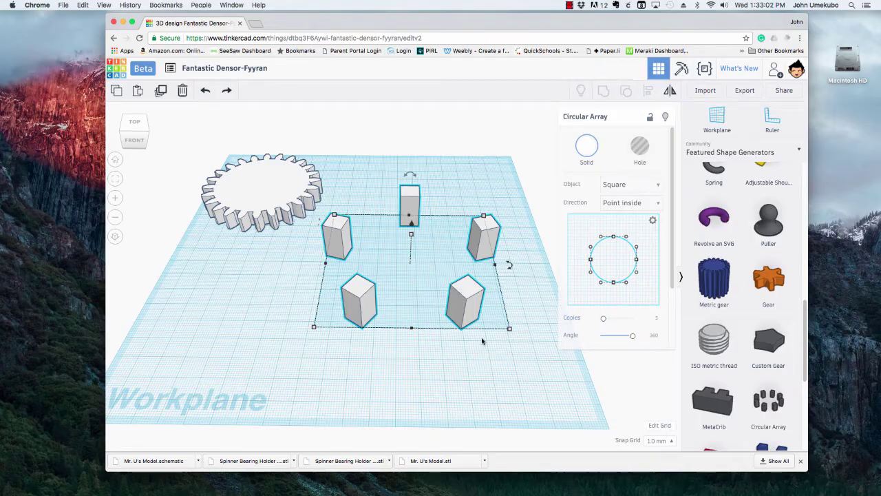
mouse_move(481, 341)
right_mouse_down()
mouse_move(396, 334)
mouse_move(492, 337)
right_mouse_up()
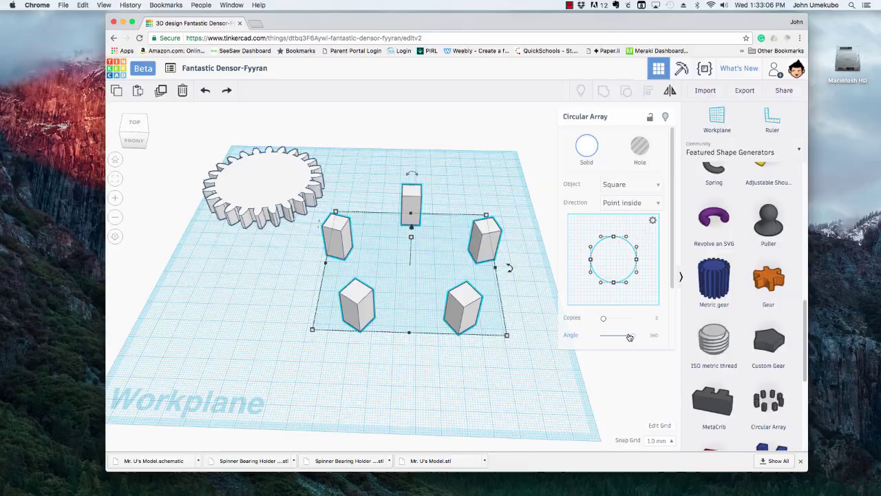
mouse_move(635, 337)
left_mouse_down()
mouse_move(613, 337)
mouse_move(641, 339)
left_mouse_up()
left_click(505, 360)
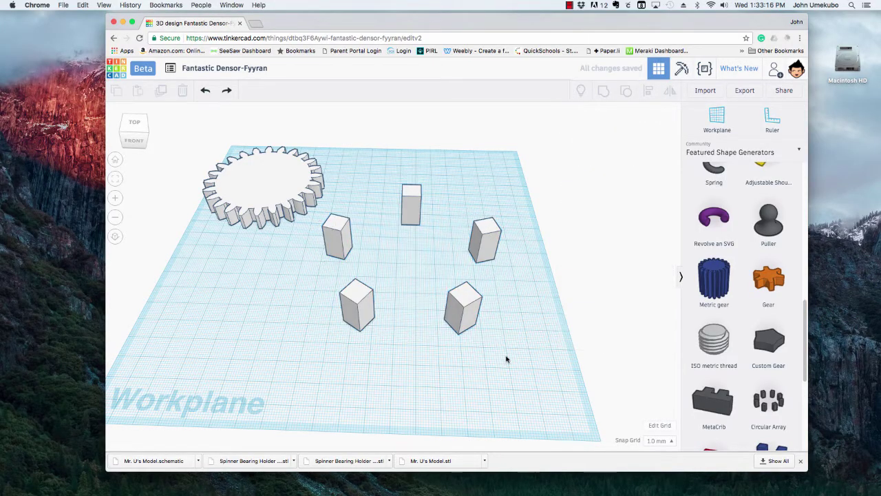
right_click_drag(505, 360, 486, 324)
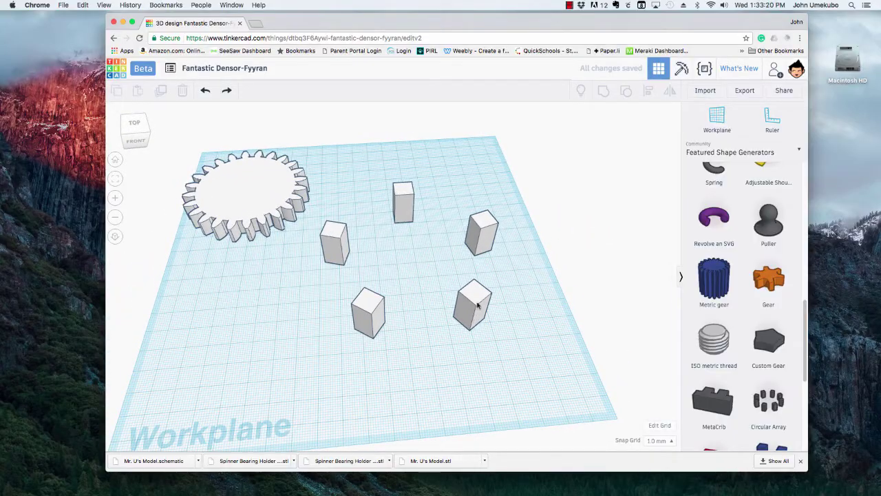
- Push the five-block array backward and drop a four-level Stairs generator in front of it
left_click_drag(477, 306, 491, 328)
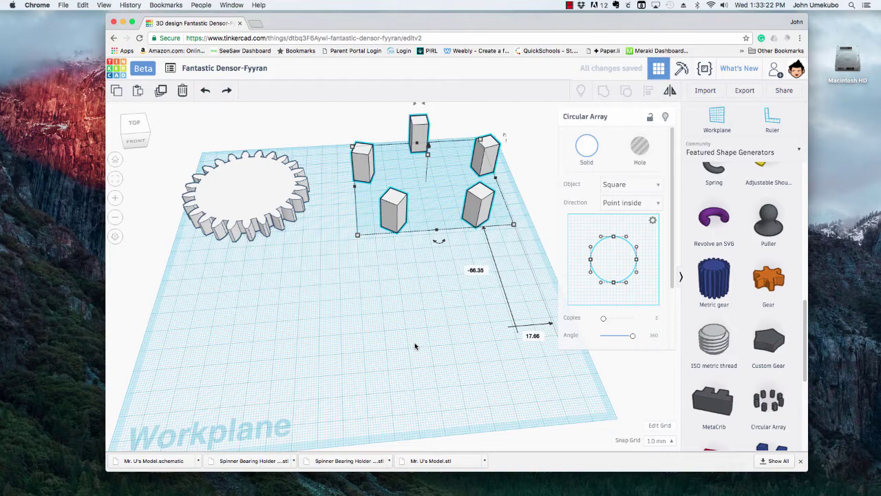
middle_click_drag(415, 346, 433, 314)
scroll(735, 372, "down", 5)
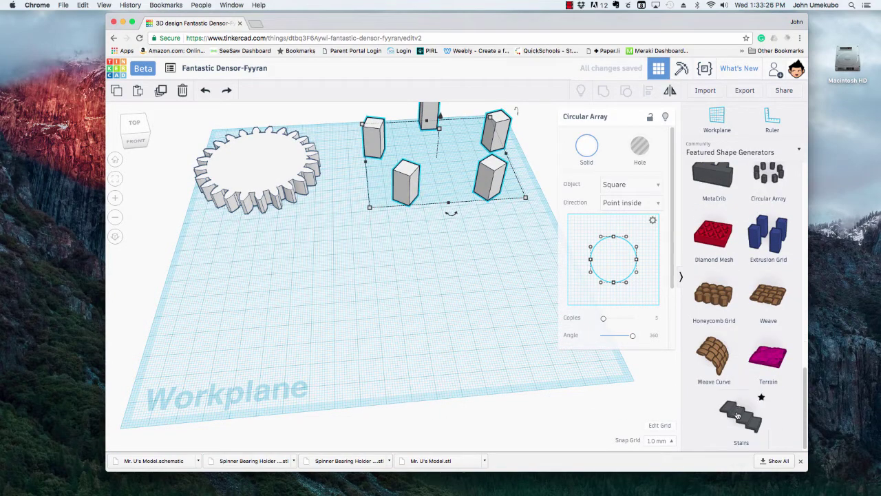
left_click_drag(734, 415, 362, 295)
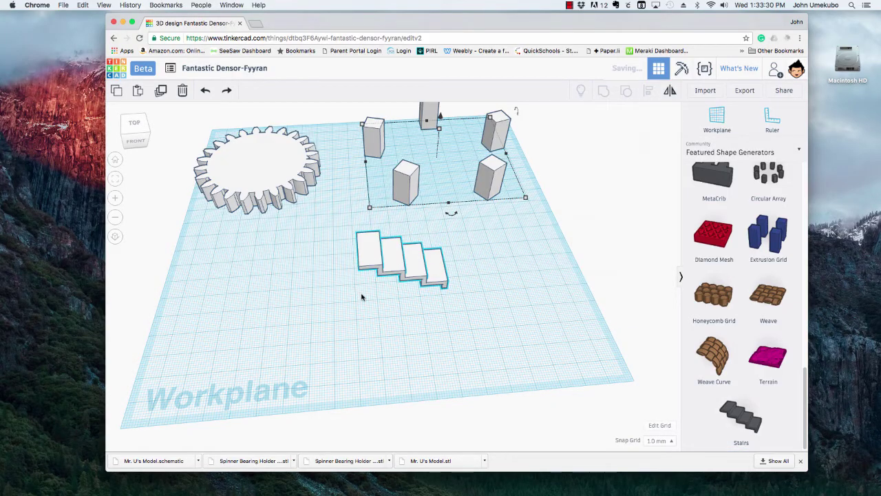
mouse_move(388, 331)
right_mouse_down()
mouse_move(309, 305)
mouse_move(367, 311)
mouse_move(372, 330)
right_mouse_up()
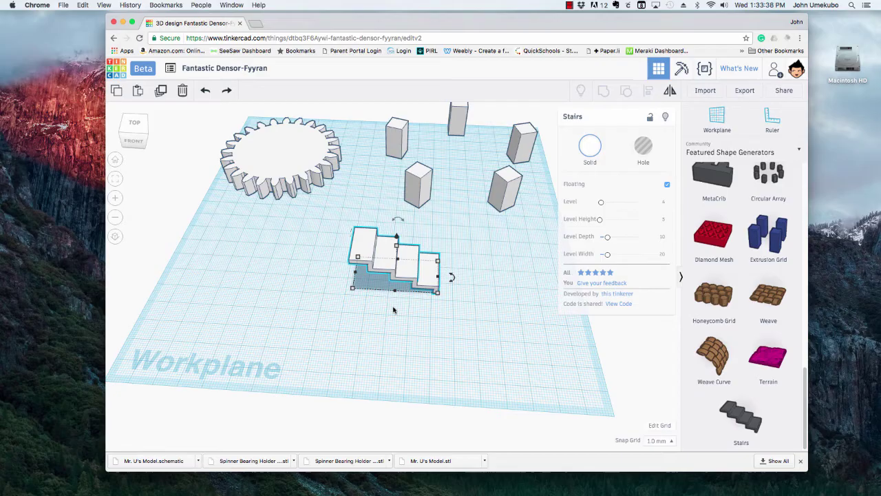
- Enlarge the stairs to 52 x 30 using a corner handle
right_click_drag(411, 311, 412, 285)
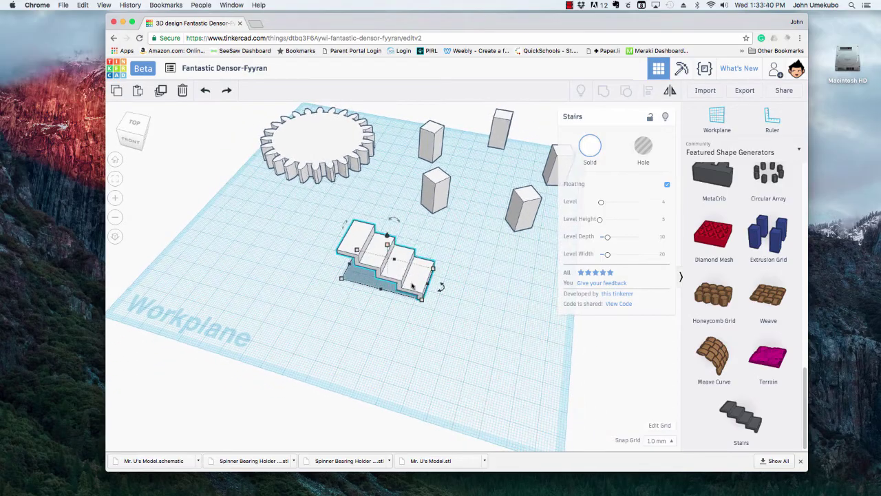
left_click_drag(422, 298, 441, 322)
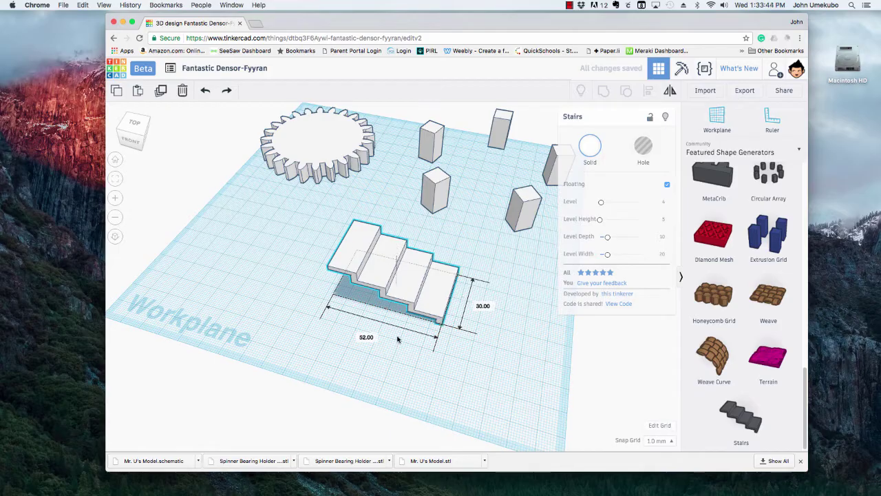
right_click_drag(398, 338, 408, 281)
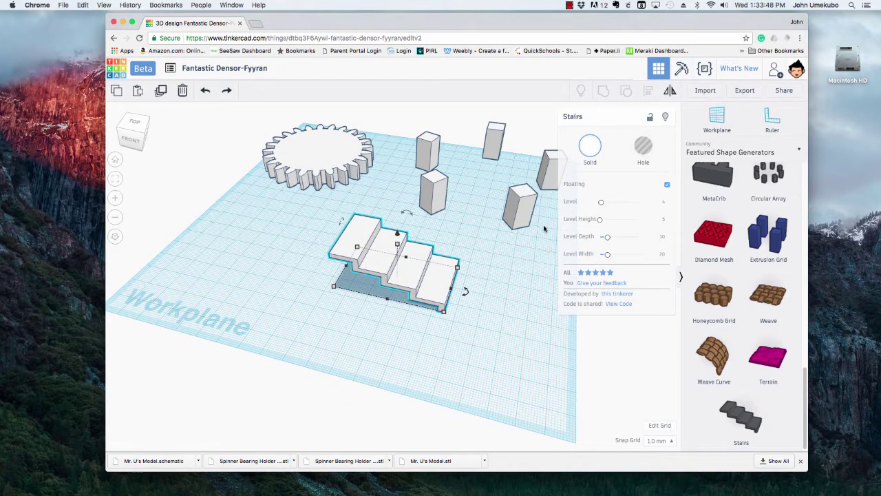
mouse_move(468, 319)
right_mouse_down()
mouse_move(476, 305)
mouse_move(472, 319)
right_mouse_up()
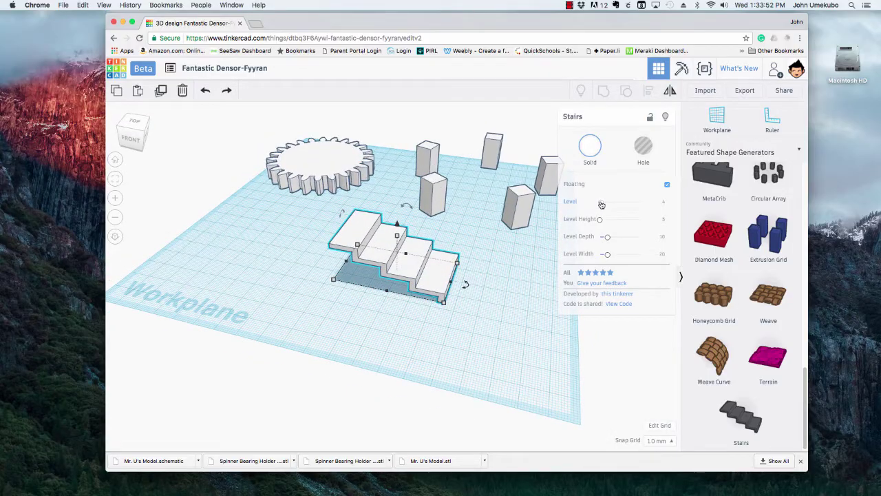
- Raise the stairs to 12 levels with level height 6.01, depth 10.32 and width 33.88
left_click_drag(601, 205, 608, 205)
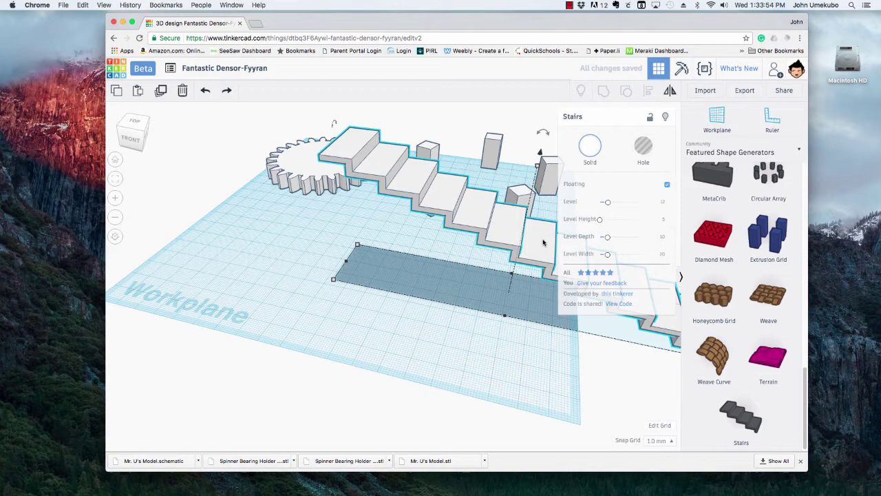
left_click(403, 226)
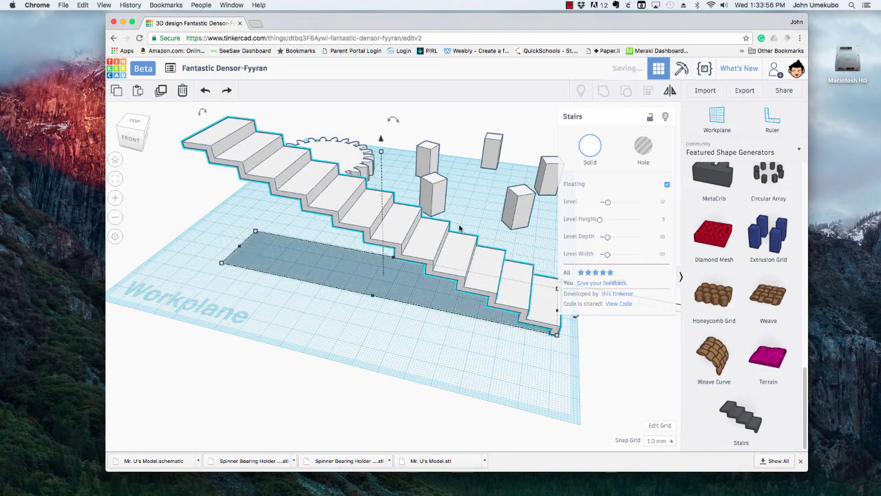
left_click_drag(602, 220, 617, 257)
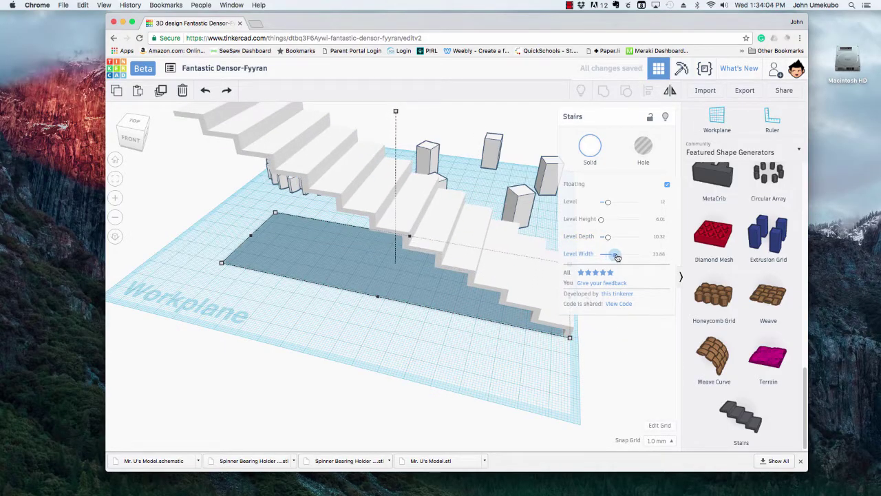
mouse_move(504, 305)
right_mouse_down()
mouse_move(411, 295)
mouse_move(374, 278)
mouse_move(513, 299)
mouse_move(520, 313)
right_mouse_up()
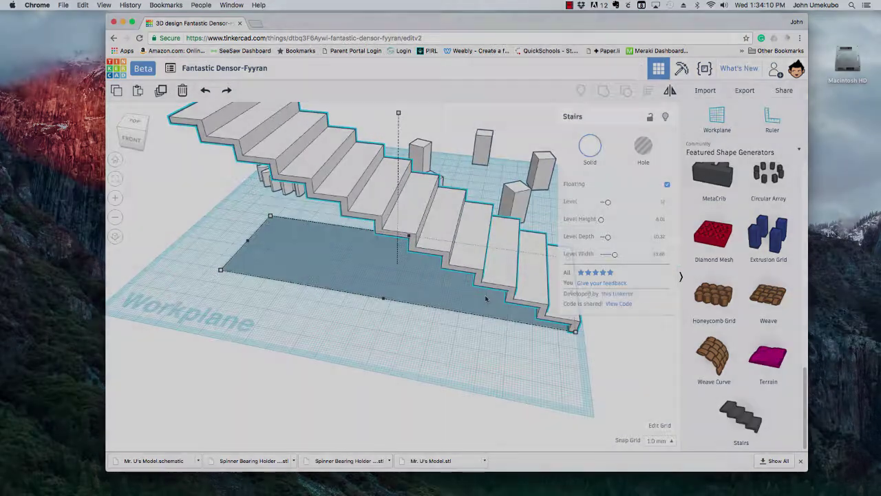